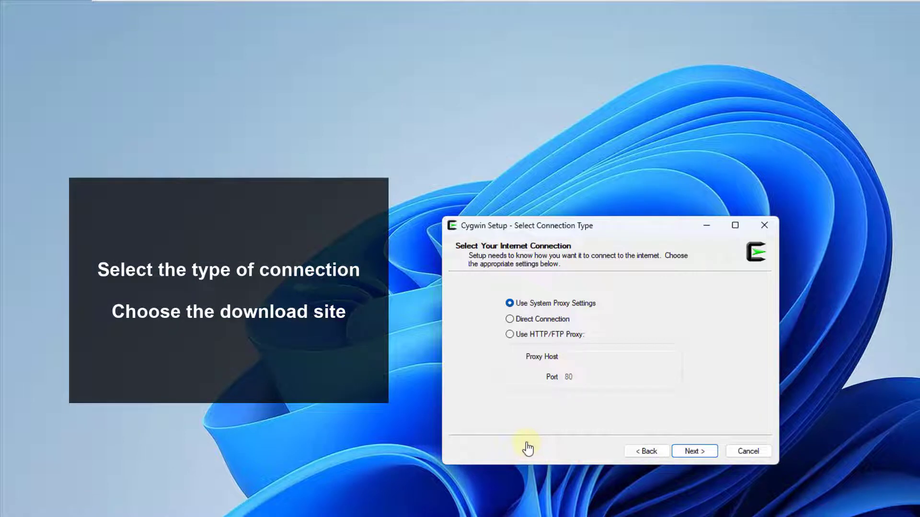
key("Return")
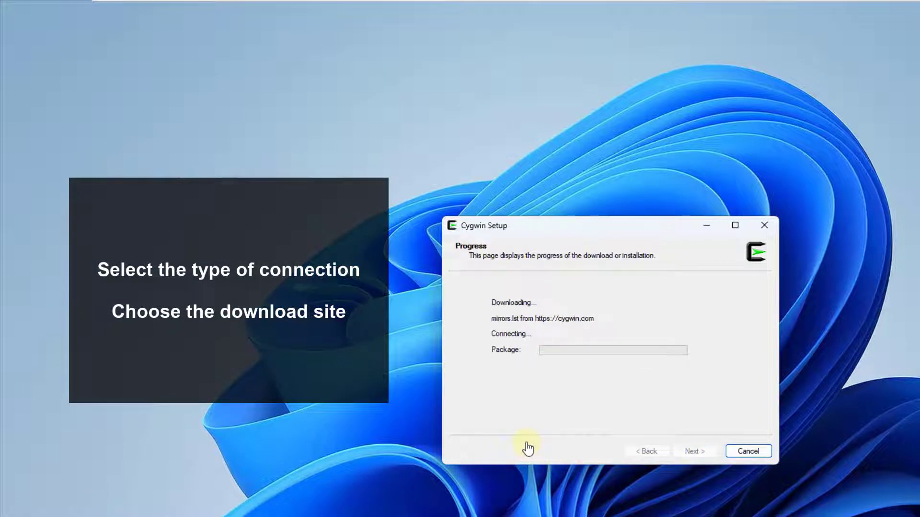
left_click(571, 327)
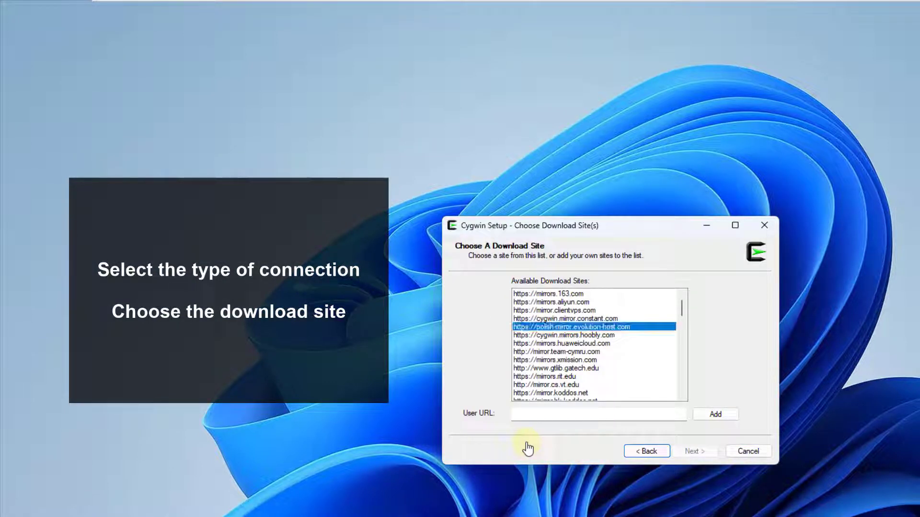
left_click(566, 319)
key("Return")
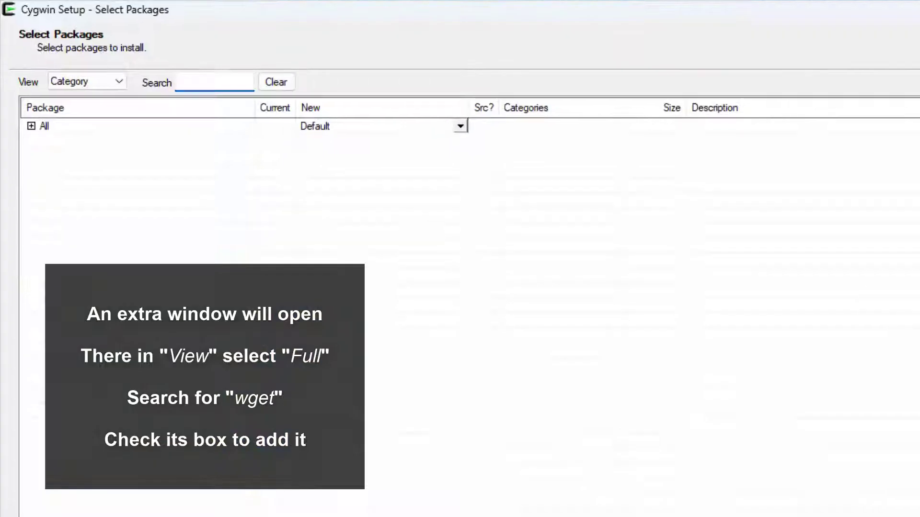
Show the Full package list, search for wget and mark its version 1.21.1-1 with source for installation.
left_click(103, 81)
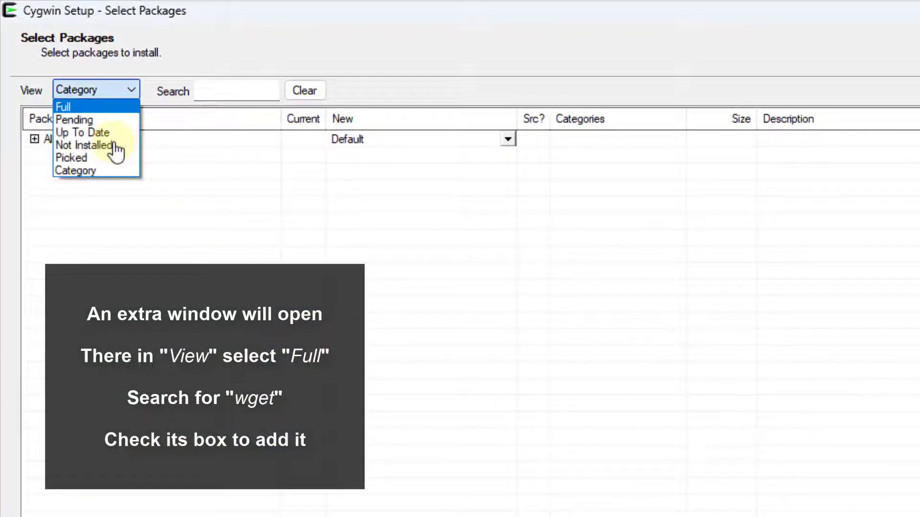
left_click(103, 107)
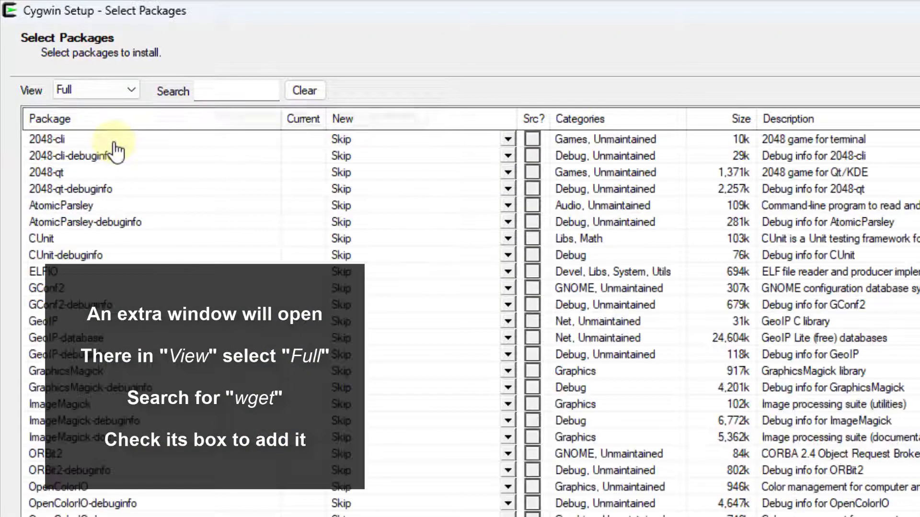
key("Tab")
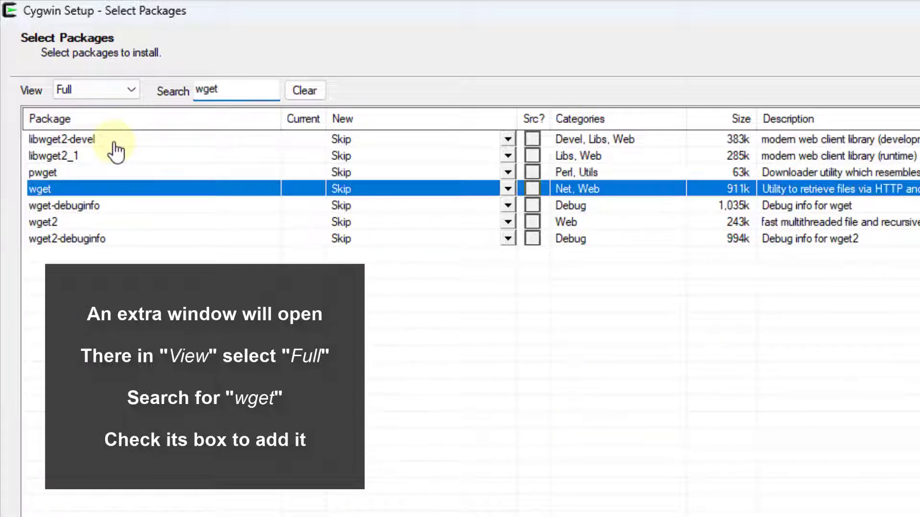
left_click(508, 189)
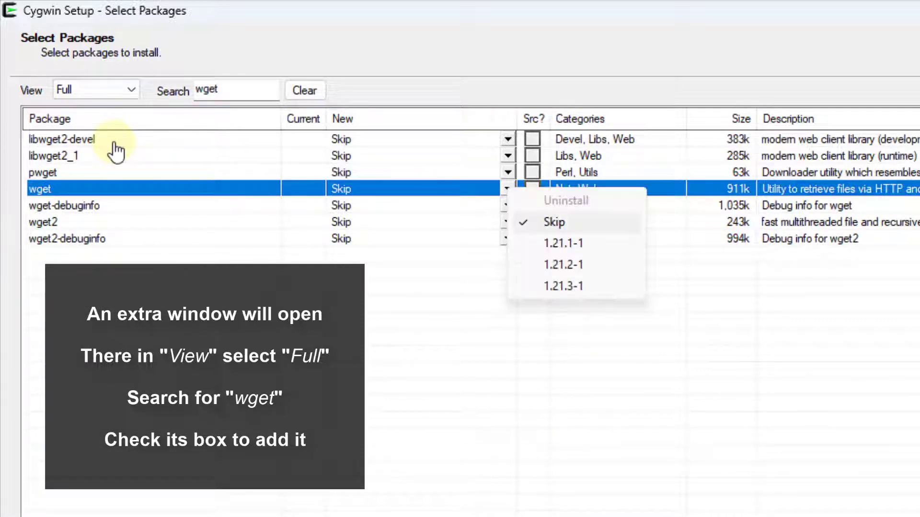
left_click(564, 243)
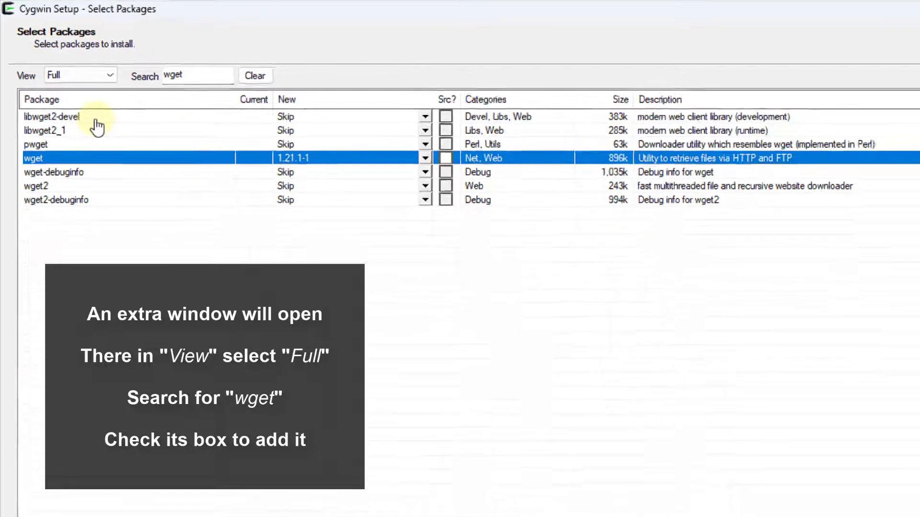
left_click(532, 189)
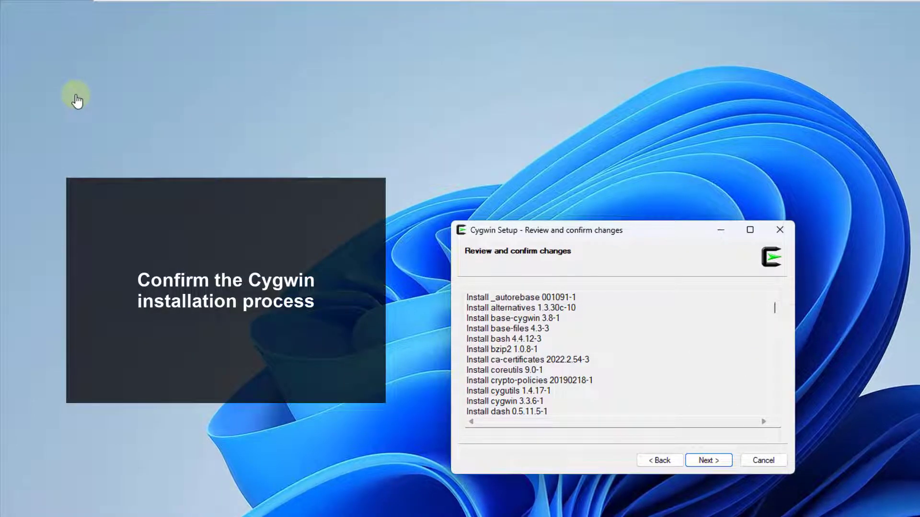
Review the list of pending package changes and confirm the Cygwin installation.
scroll(618, 357, "down", 6)
scroll(618, 357, "up", 6)
key("Return")
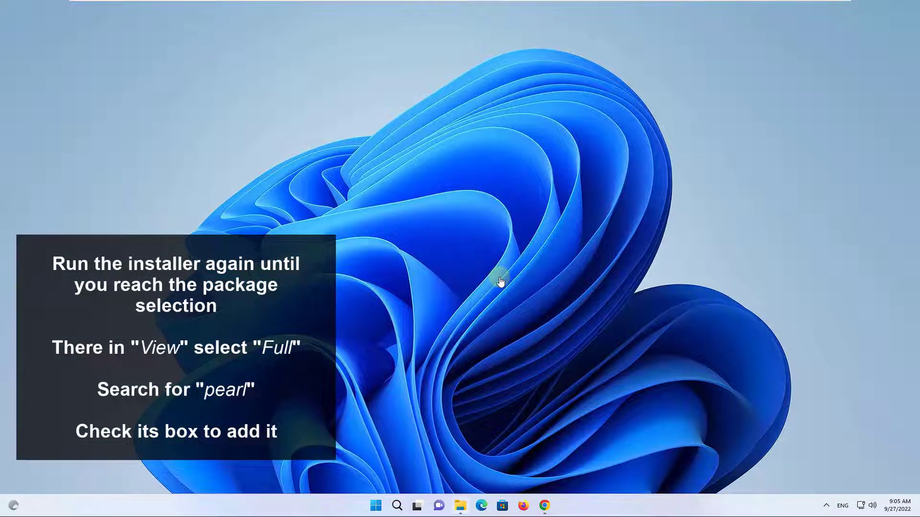
Run the setup-x86_64 installer again from the Downloads folder and grant it permission to make changes.
key("alt+Tab")
key("space")
key("Return")
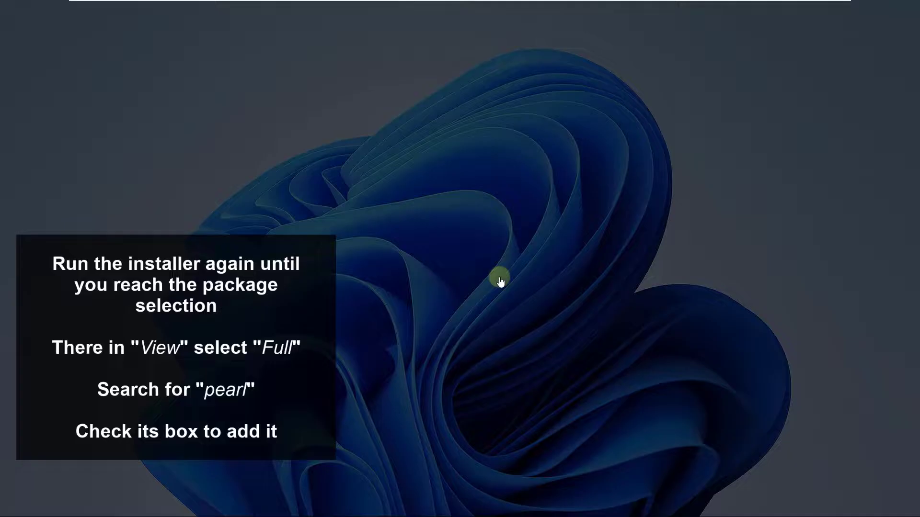
key("alt+y")
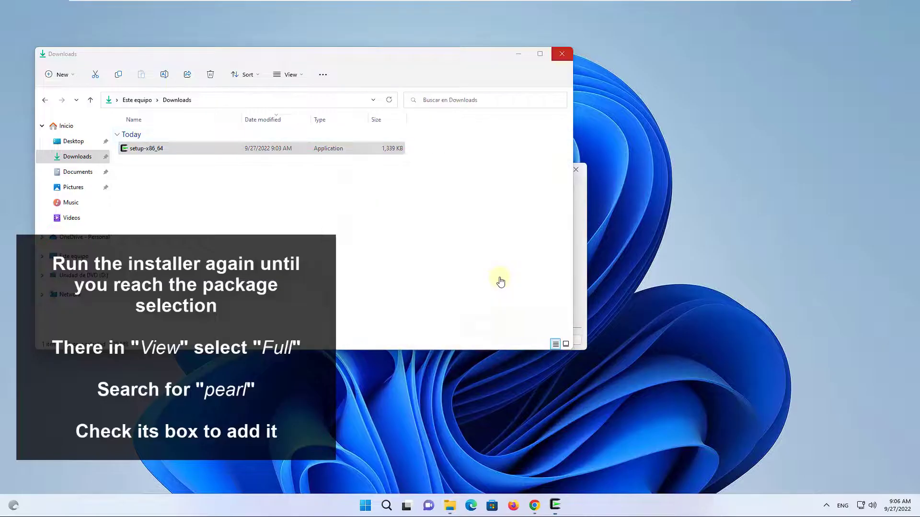
Advance setup to the package selection, keeping the C:\cygwin64 directory for all users and the cygwin.mirror.constant.com site.
key("Return")
key("Return")
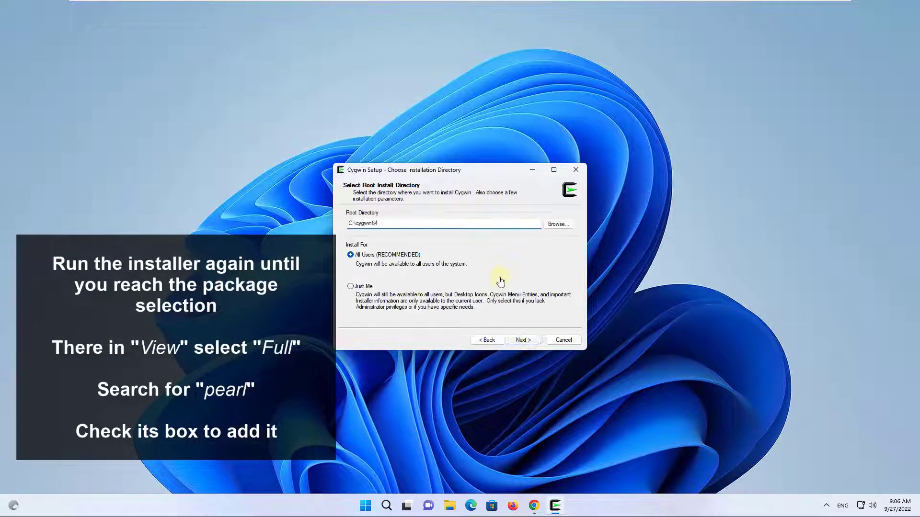
key("Return")
key("Return")
key("Return")
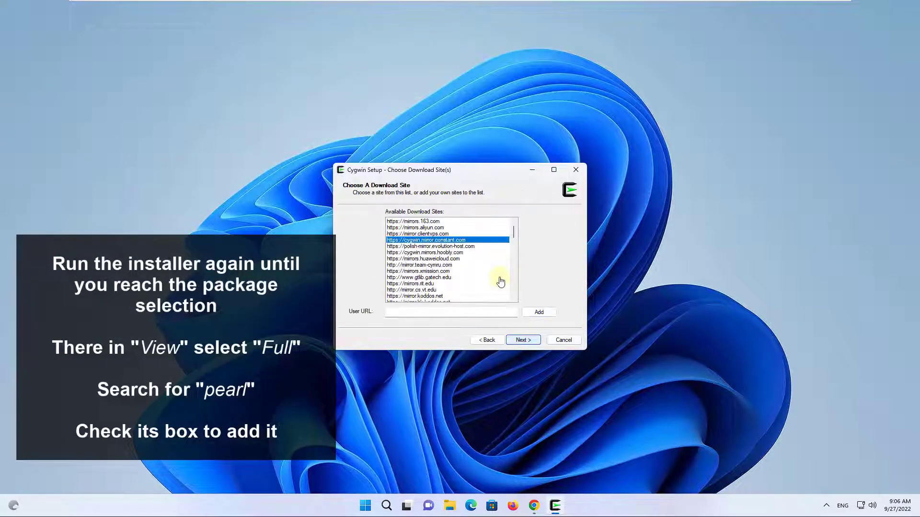
key("Return")
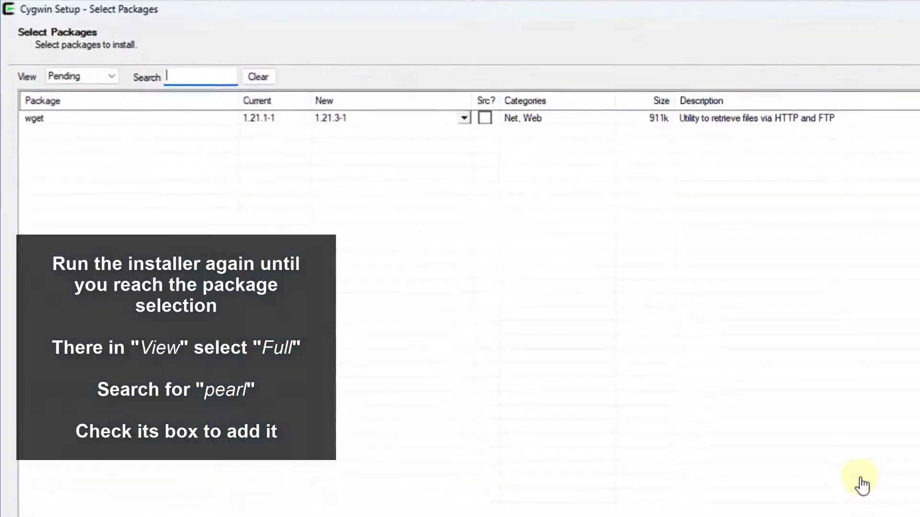
Show the Full package list, search for perl and mark its version 5.30.3-1 with source for installation.
key("alt+Down")
key("Up")
key("Return")
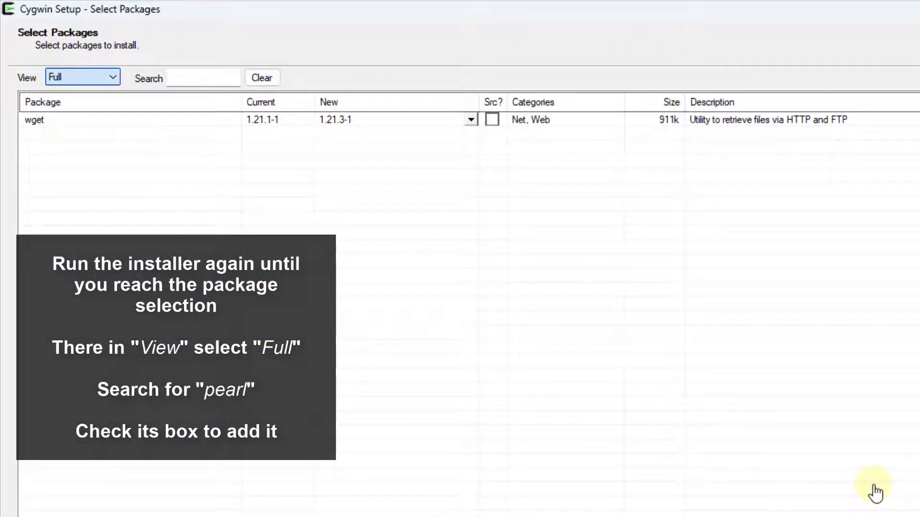
key("Tab")
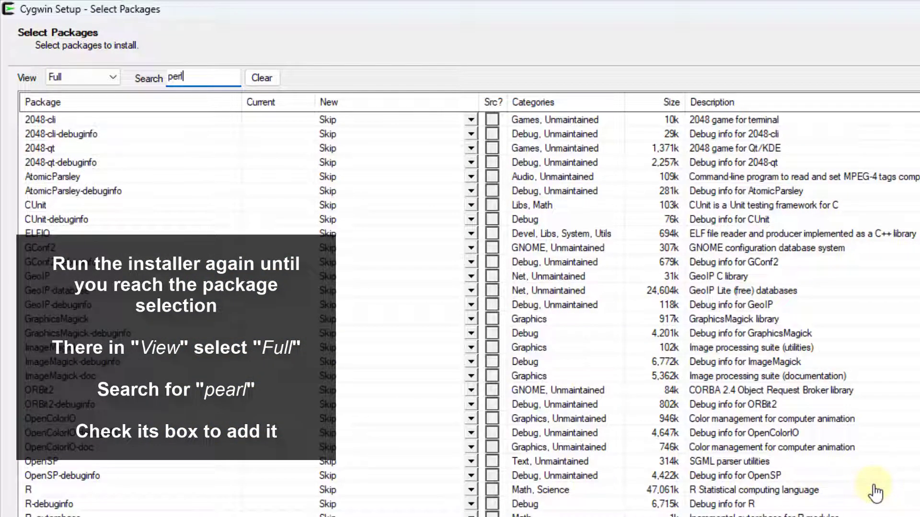
key("Tab")
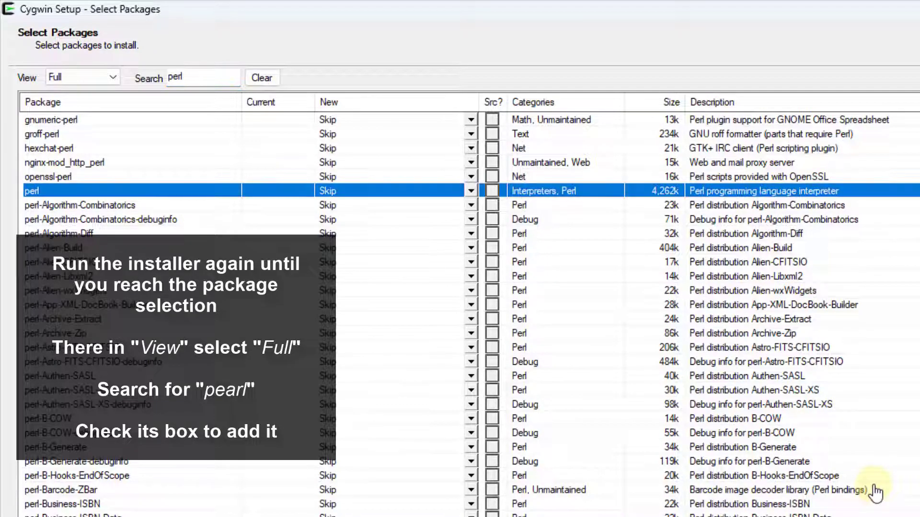
key("alt+Down")
key("Down")
key("Return")
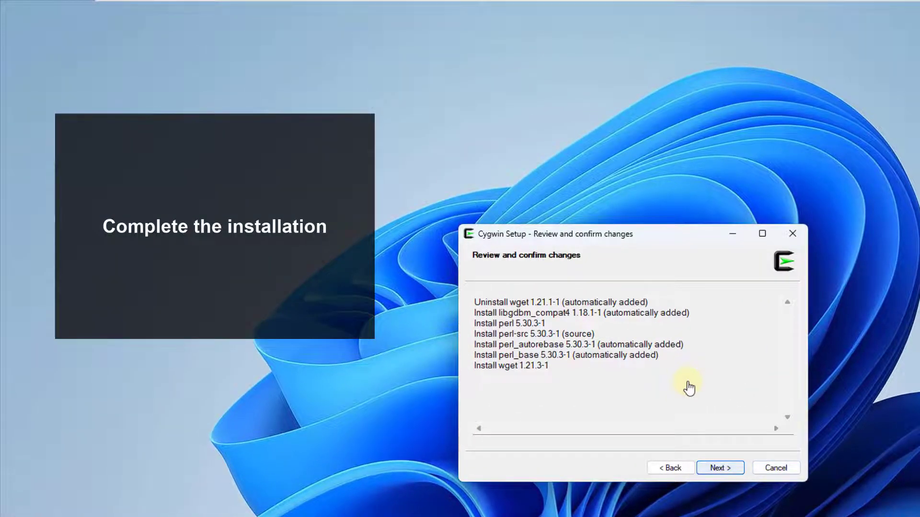
Confirm the package changes to complete the Cygwin setup, and open the Cygwin64 Terminal.
key("Return")
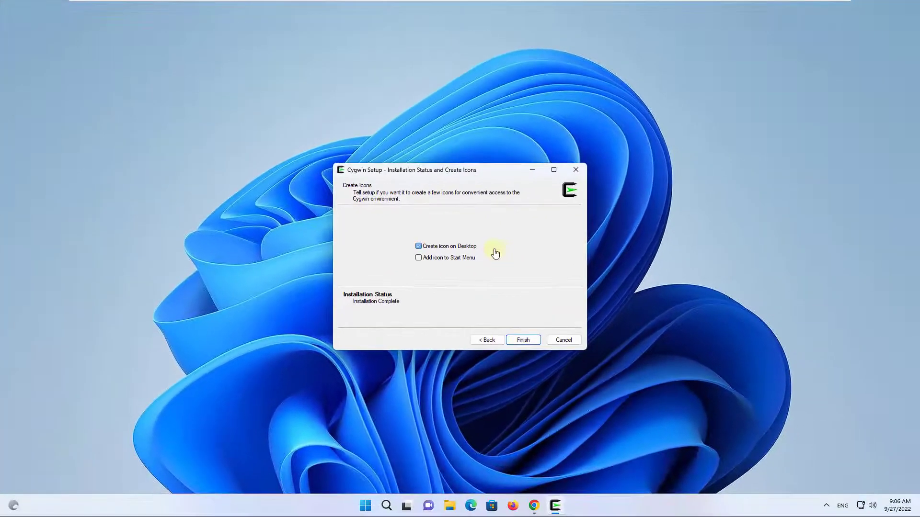
key("Return")
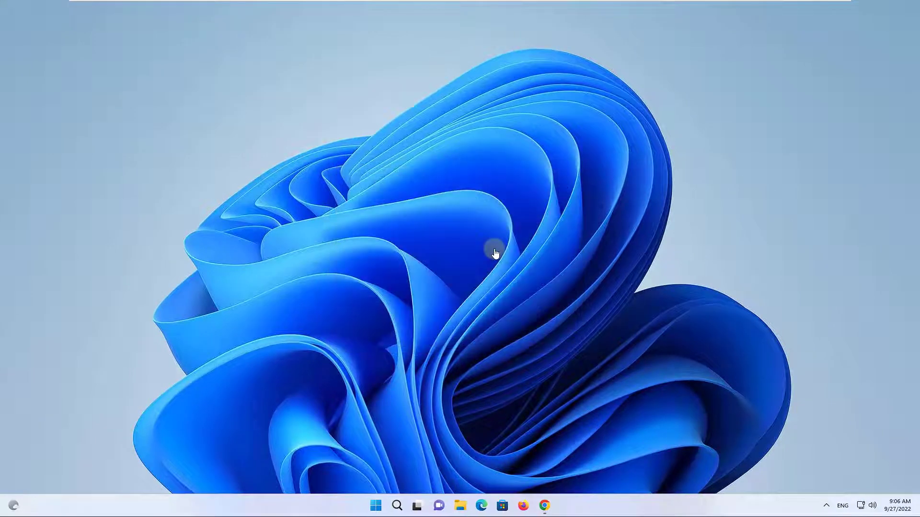
key("super")
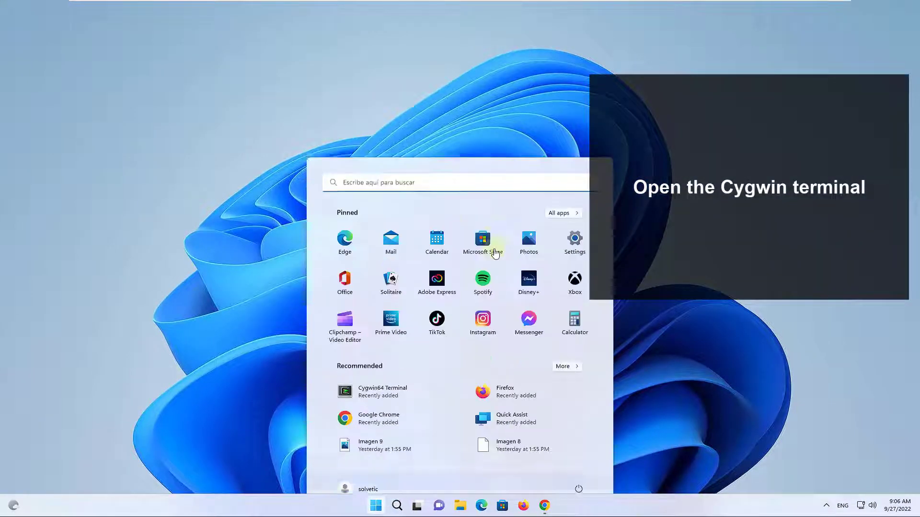
key("Escape")
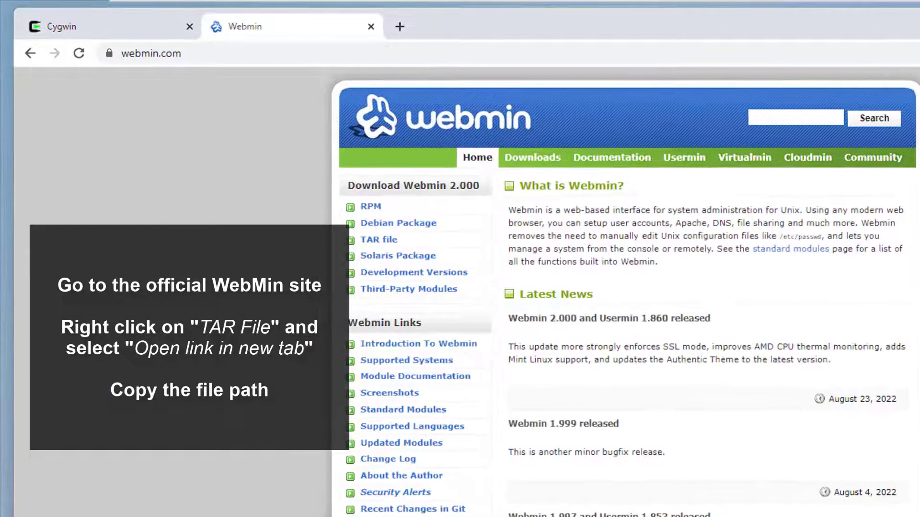
Open Webmin's TAR file link in a new browser tab and copy its address up to webmin-2.000.tar.gz.
right_click(375, 243)
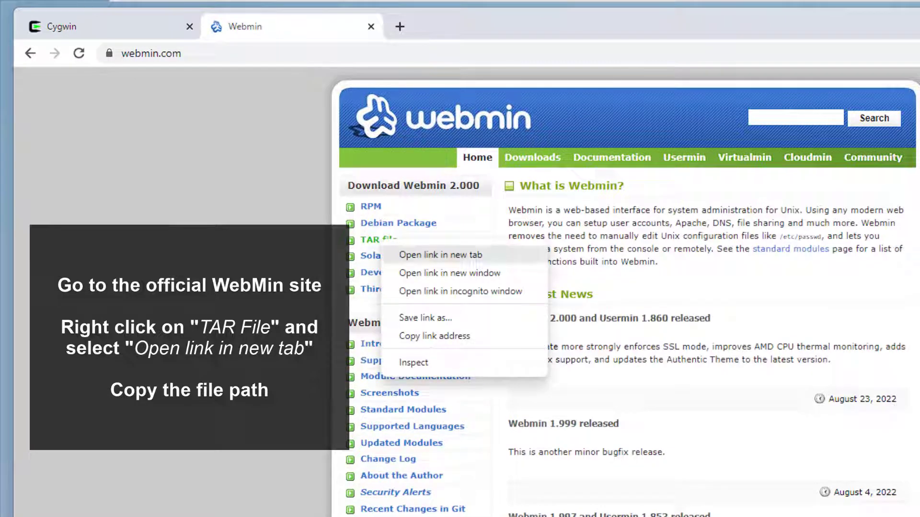
left_click(422, 256)
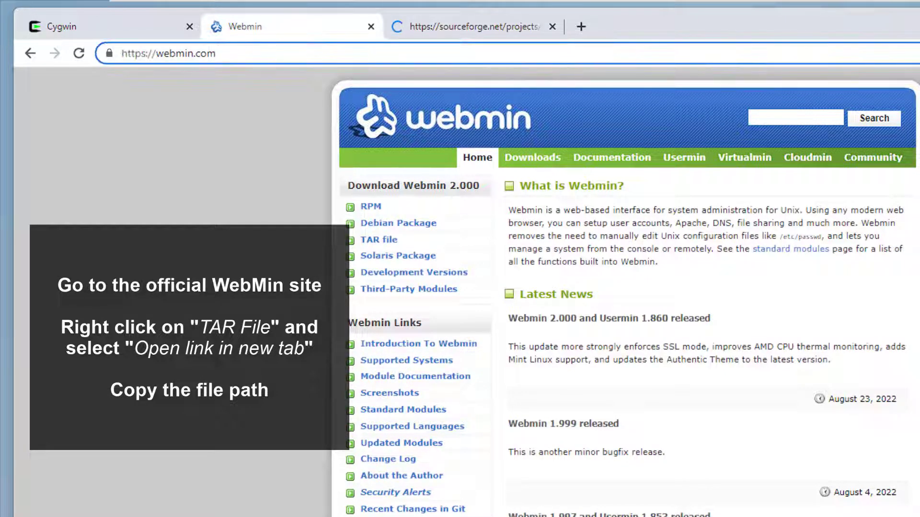
key("ctrl+Tab")
left_click_drag(483, 53, 121, 53)
key("ctrl+c")
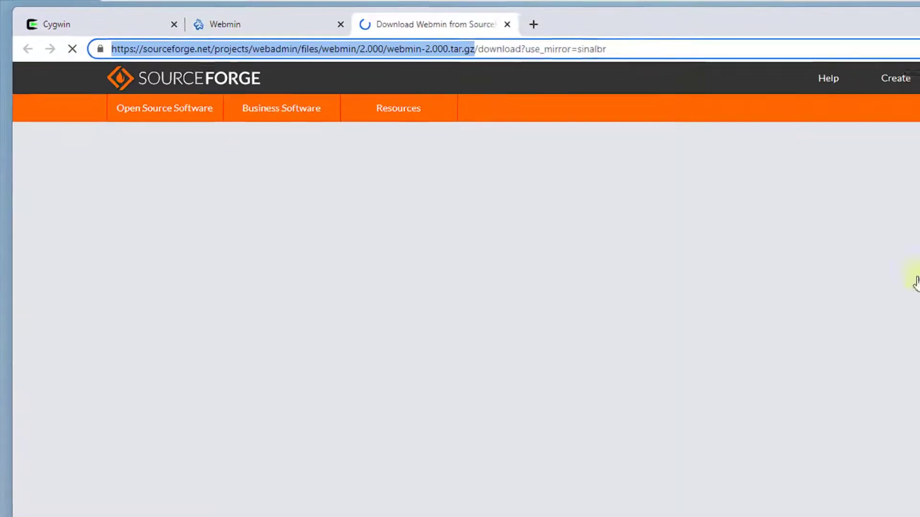
key("ctrl+w")
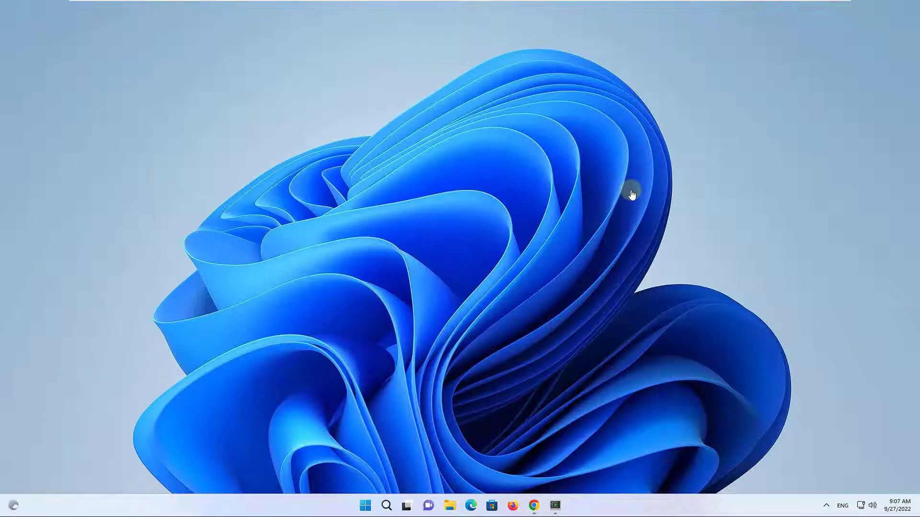
key("alt+Tab")
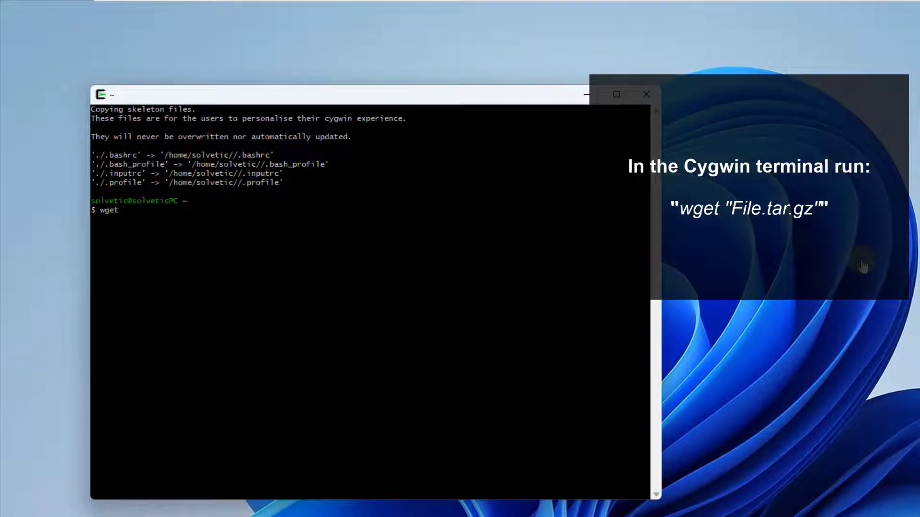
right_click(349, 292)
left_click(378, 338)
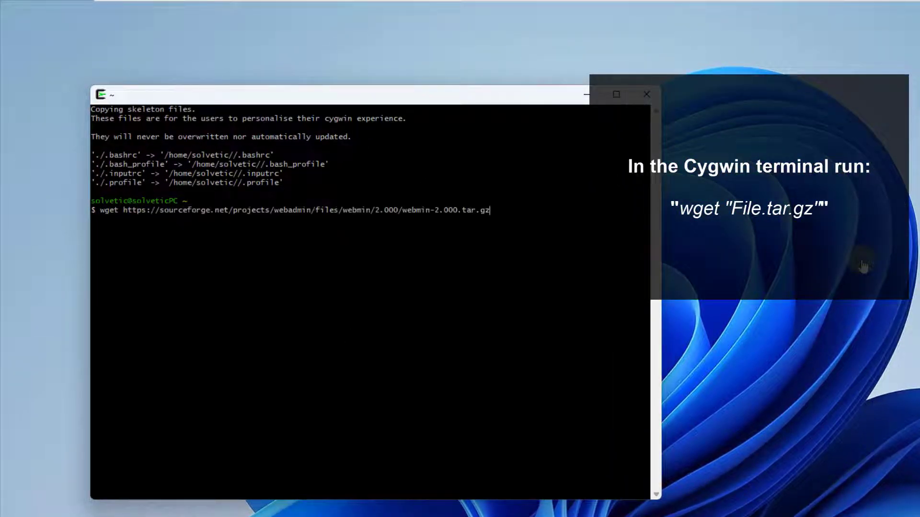
key("Return")
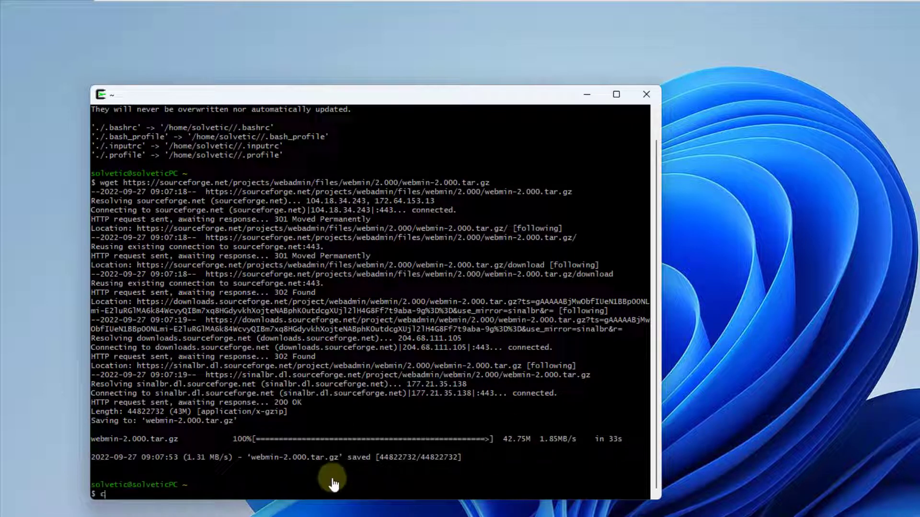
Clear the terminal and decompress webmin-2.000.tar.gz with gunzip.
type("ar")
key("Return")
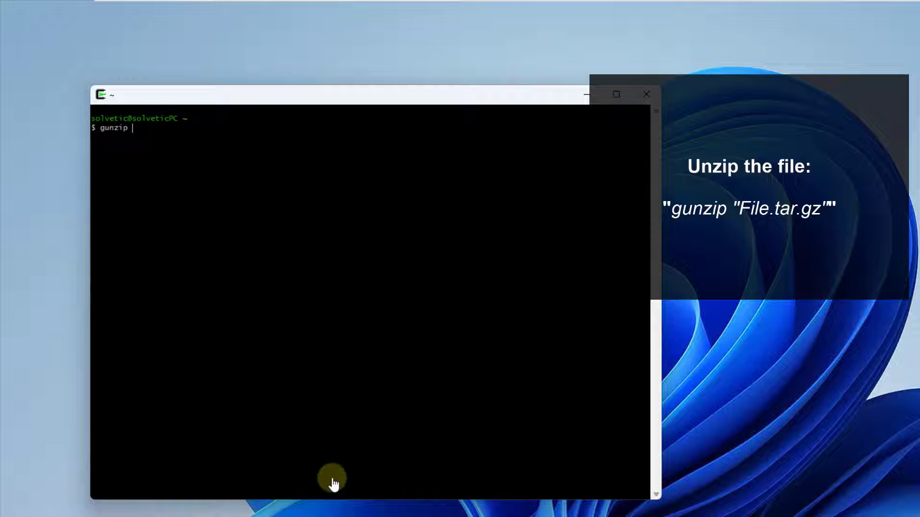
type("gunzip webmin-2")
key("Tab")
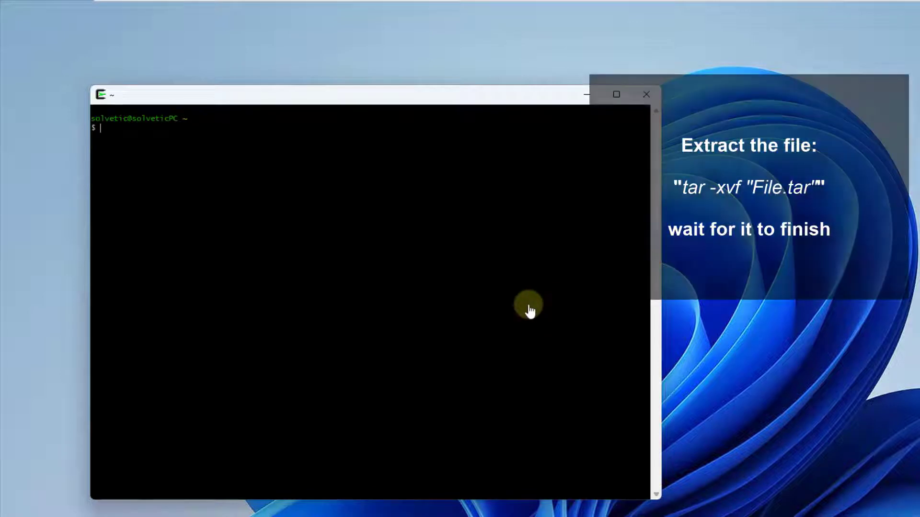
Extract the decompressed Webmin 2.000 archive with tar -xvf.
type("tar -xvf")
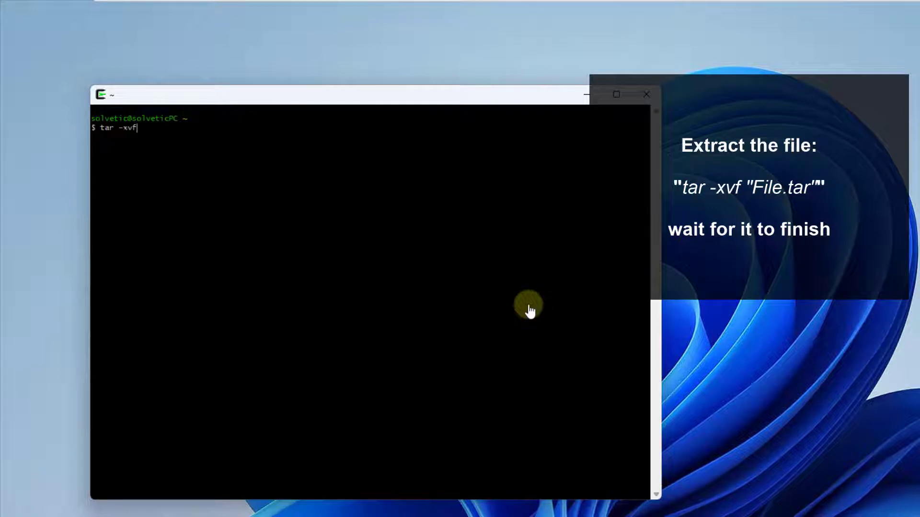
type(" we")
key("Tab")
key("Return")
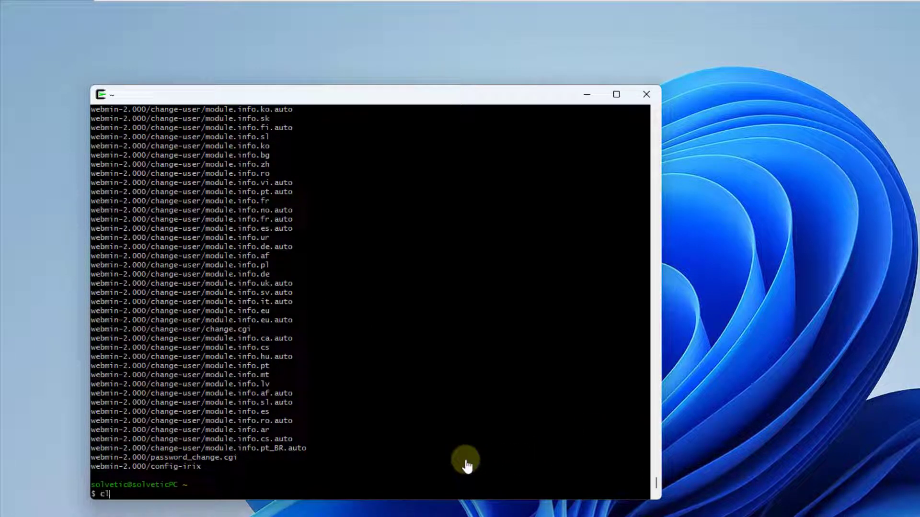
Clear the terminal, change into the webmin-2.000 folder and list its contents.
type("r")
key("Return")
type("cd webmin-2.000")
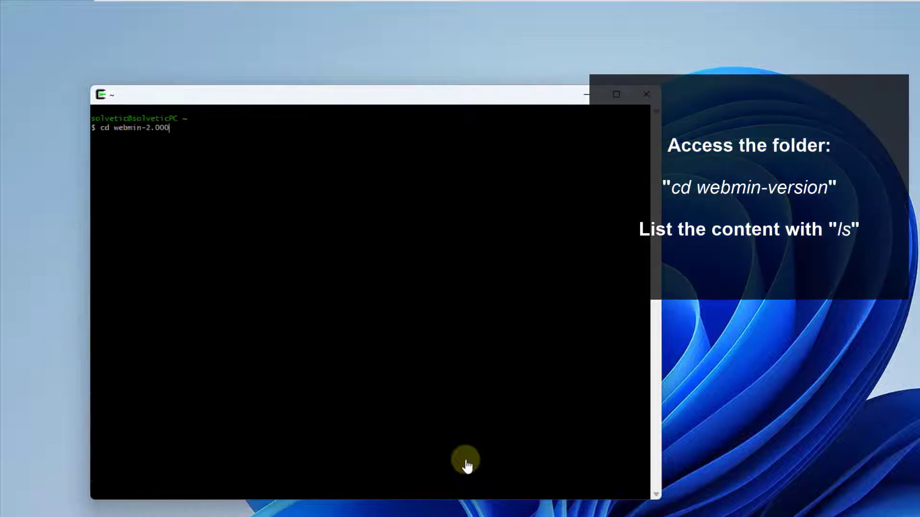
key("Return")
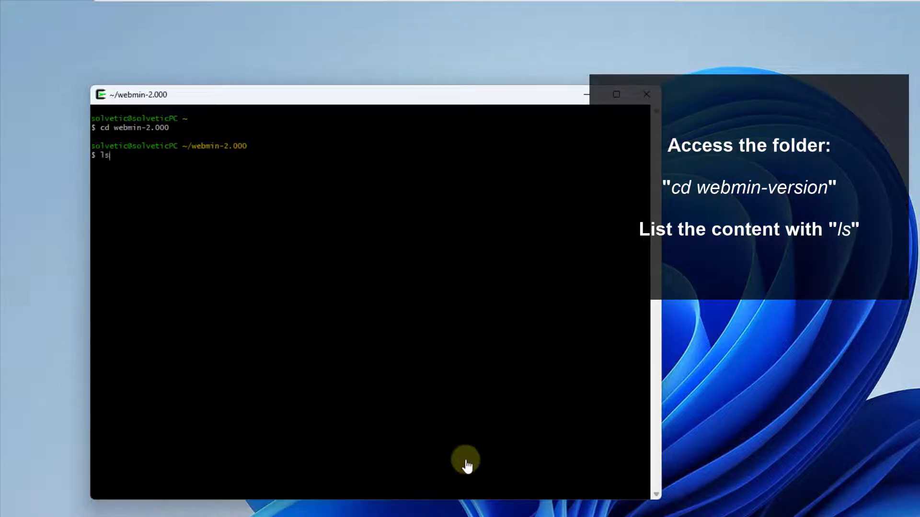
type("ls")
key("Return")
scroll(467, 465, "up", 4)
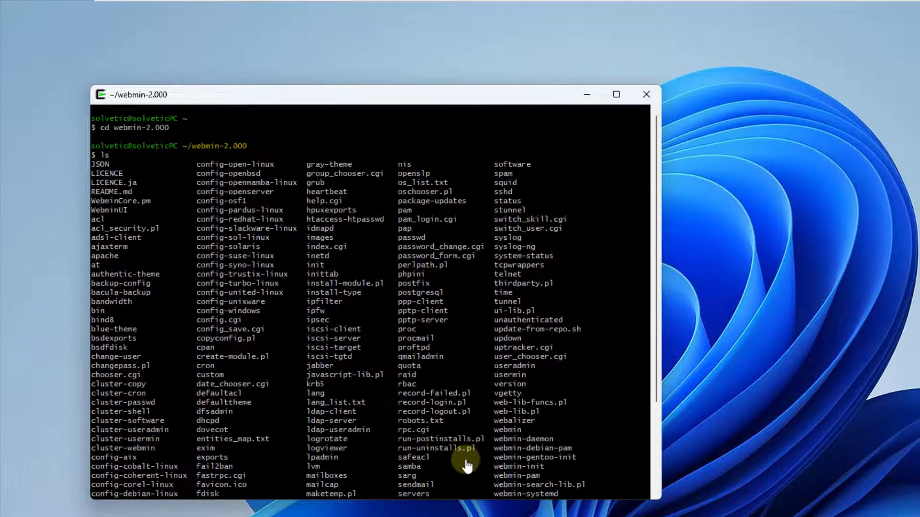
scroll(467, 464, "down", 4)
Clear the terminal and run ./setup.sh, accepting the default /etc/webmin config and /var/webmin log directories.
type("c")
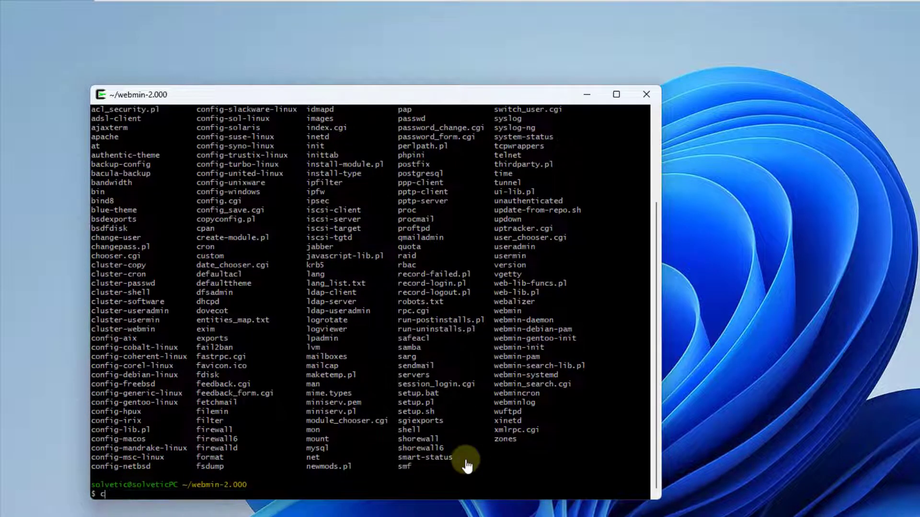
type("lear")
key("Return")
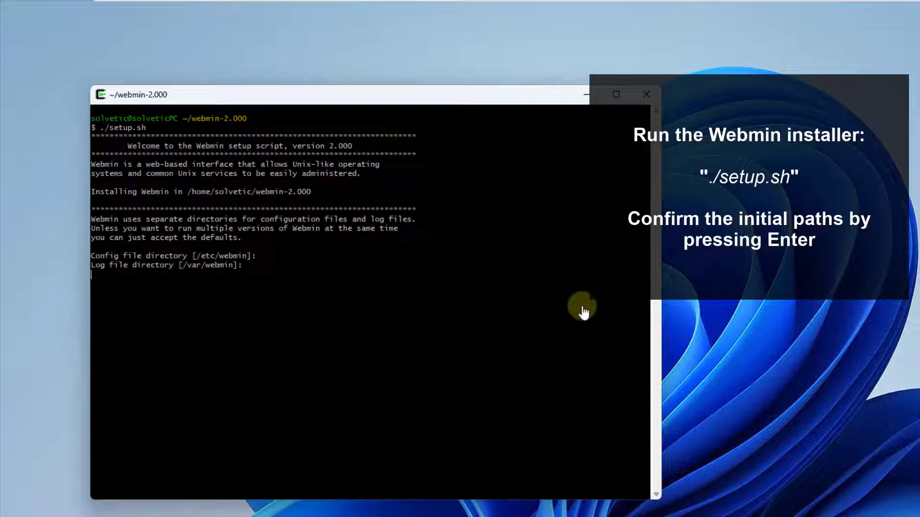
key("Return")
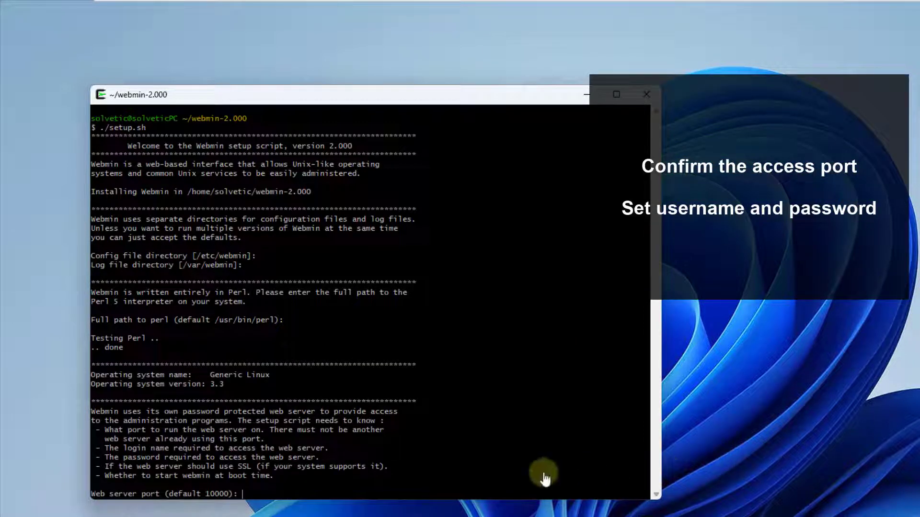
Accept the default web server port 10000 and default login name, and enter and repeat the login password.
key("Return")
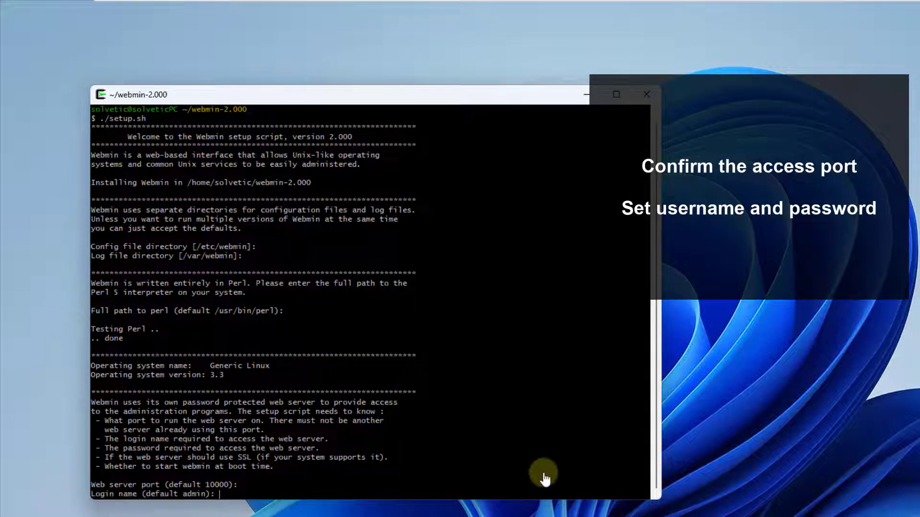
key("Return")
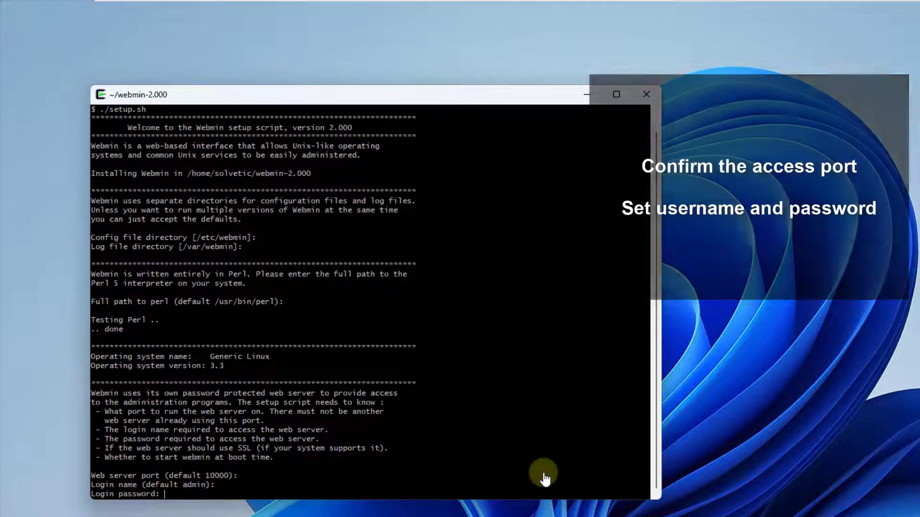
key("Return")
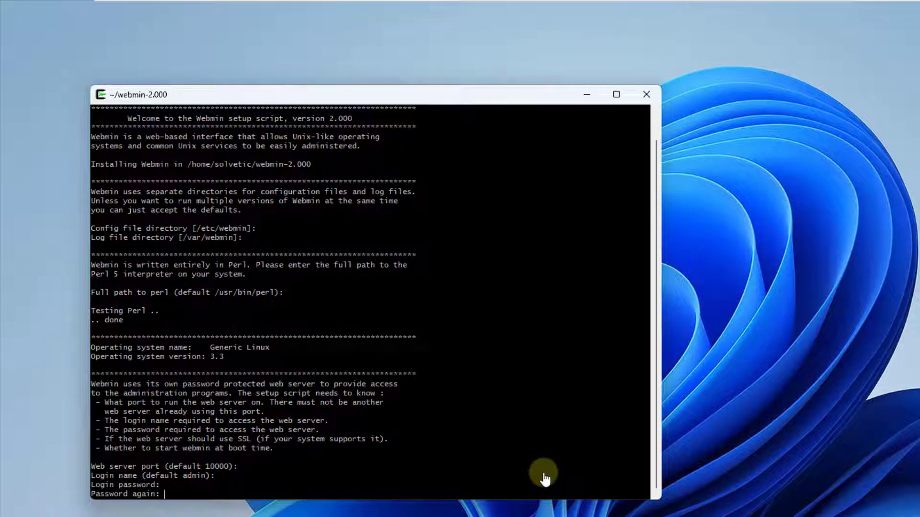
key("Return")
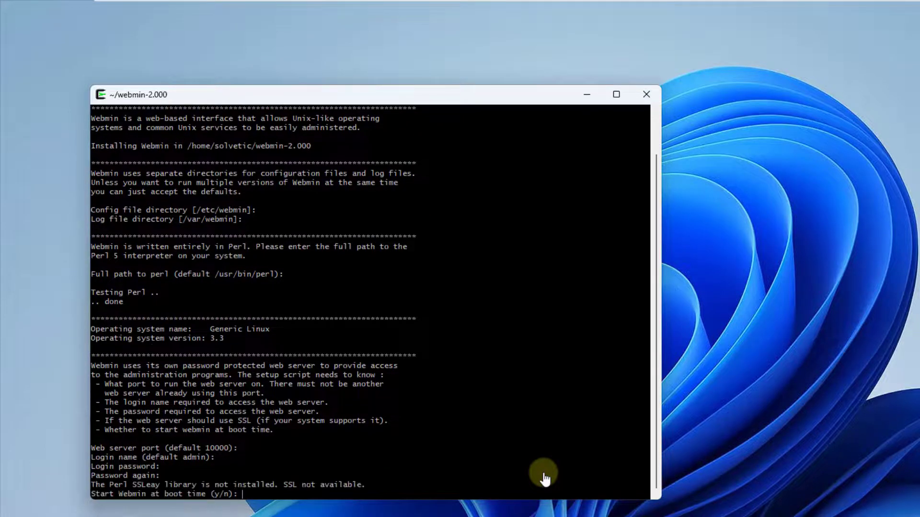
Set Webmin to start at boot time and allow perl through the firewall on both private and public networks.
type("y")
key("Return")
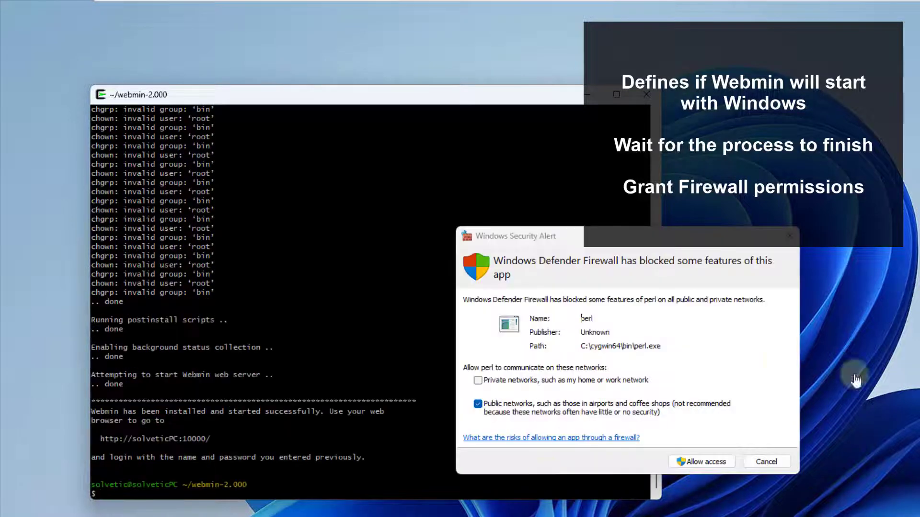
key("alt+p")
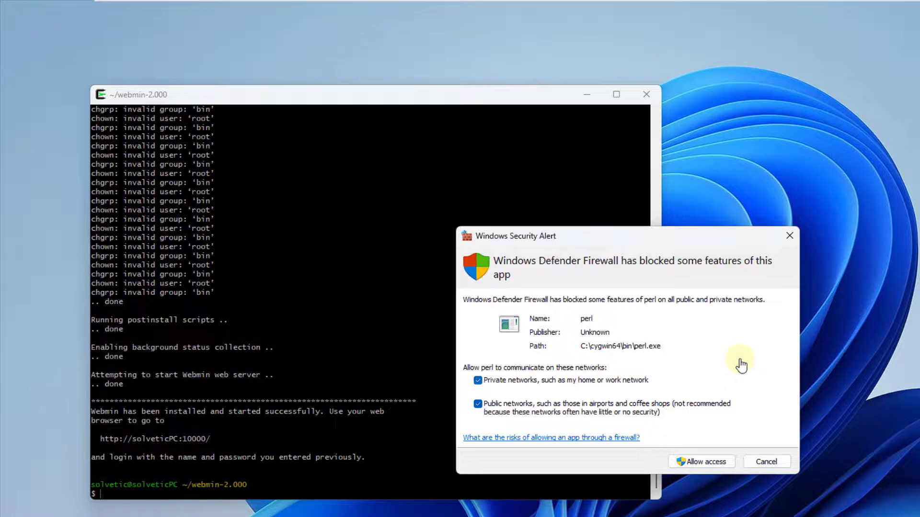
key("alt+a")
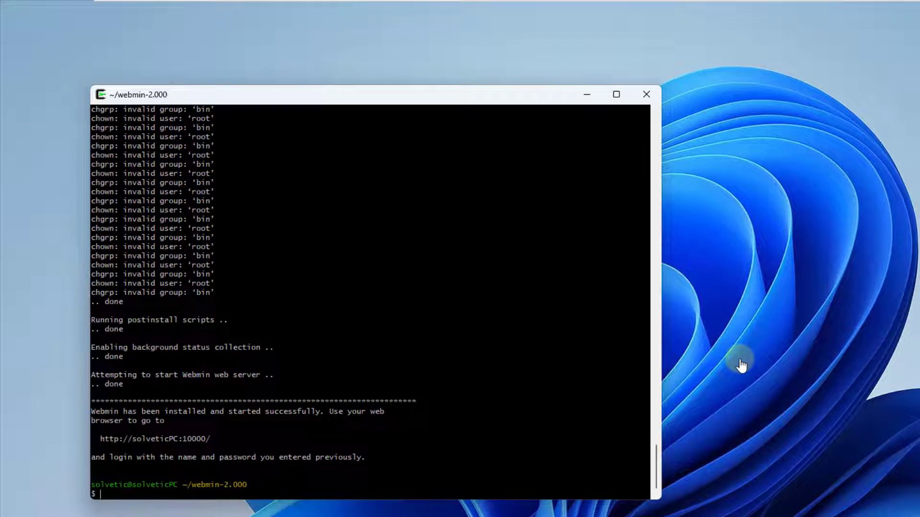
mouse_move(210, 439)
left_mouse_down()
mouse_move(92, 448)
mouse_move(91, 457)
mouse_move(101, 440)
left_mouse_up()
right_click(127, 438)
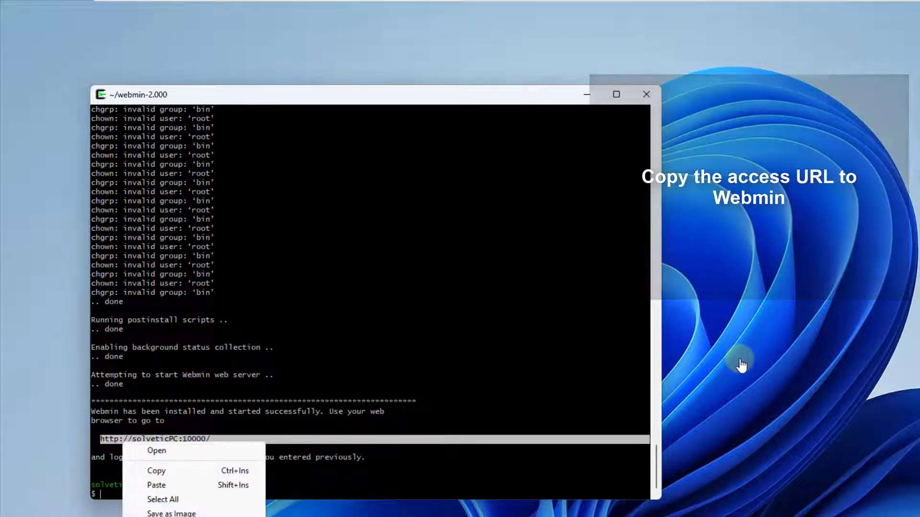
left_click(153, 470)
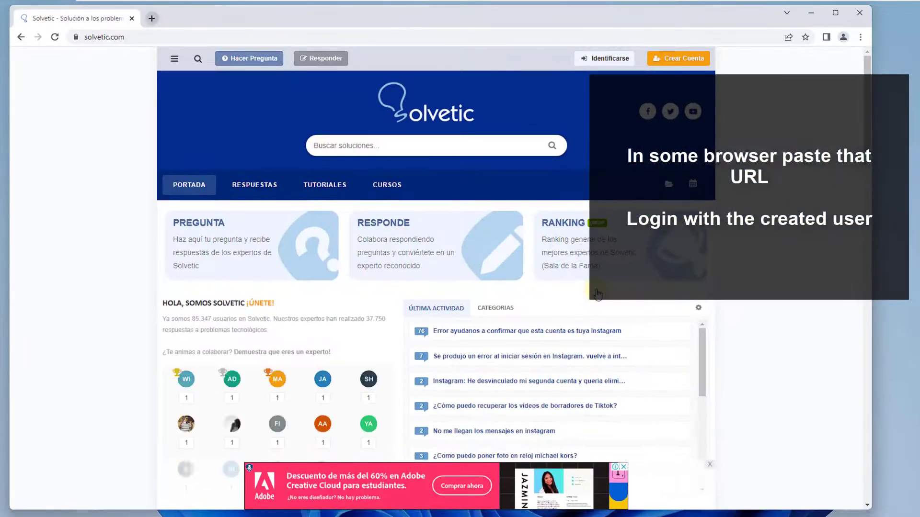
key("ctrl+t")
key("ctrl+v")
key("Return")
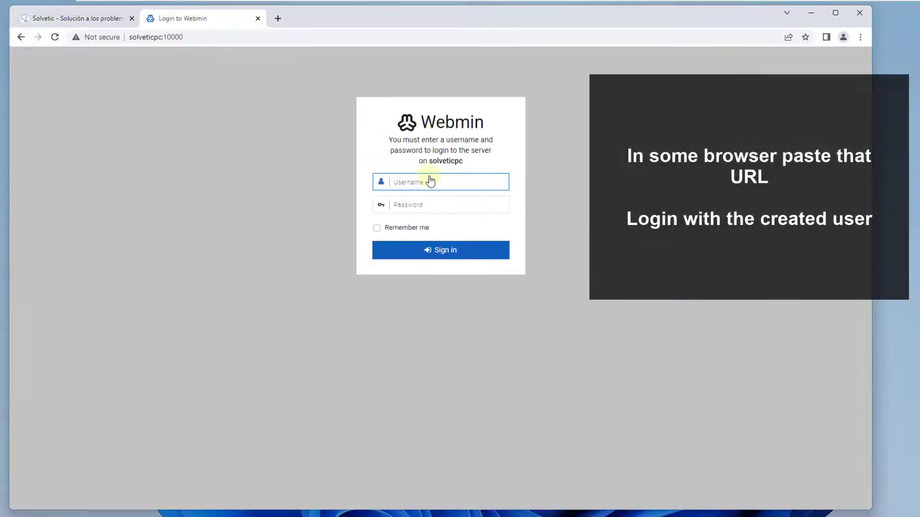
Sign in to Webmin as admin with the account password.
type("admin")
key("Tab")
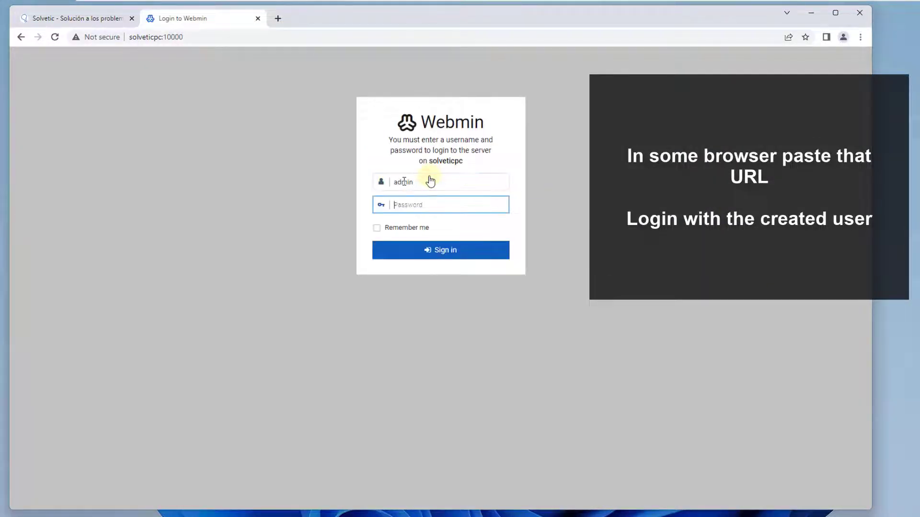
type("******")
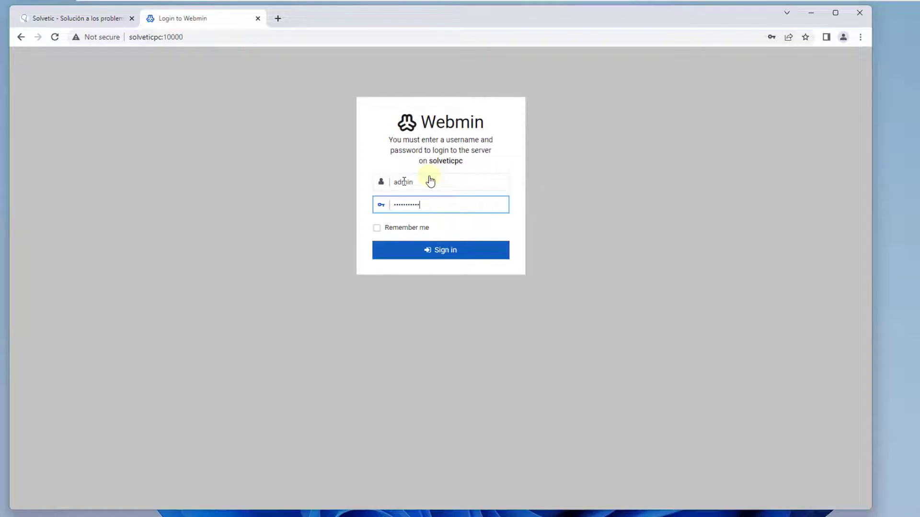
key("Return")
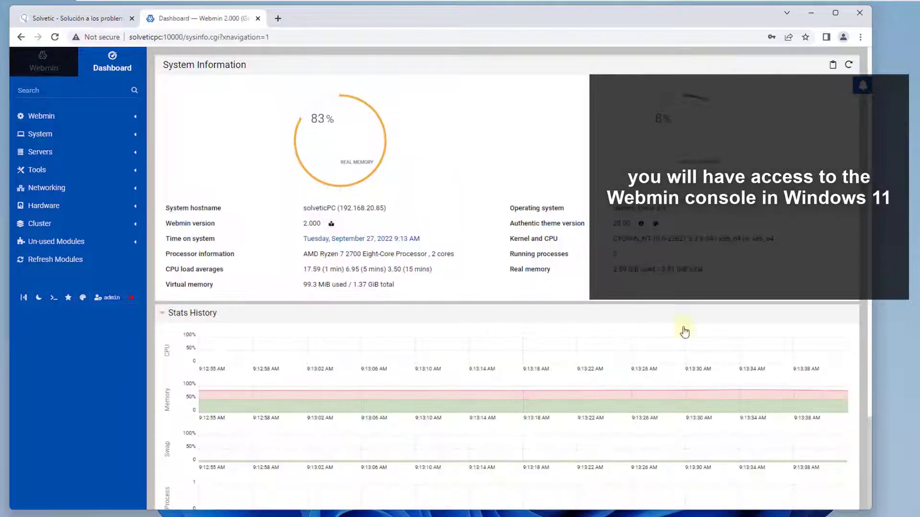
Examine the dashboard's system information and statistics, and the modules in the System and Servers categories.
scroll(524, 150, "down", 2)
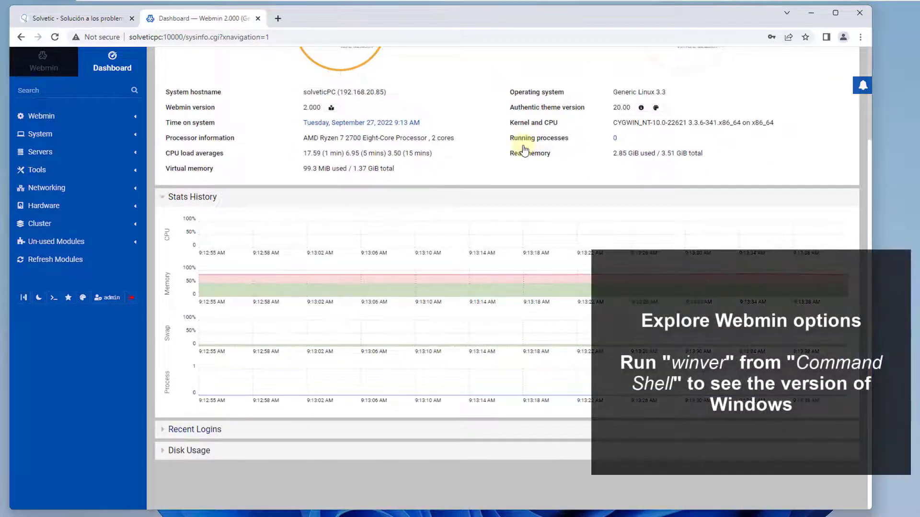
scroll(524, 150, "down", 2)
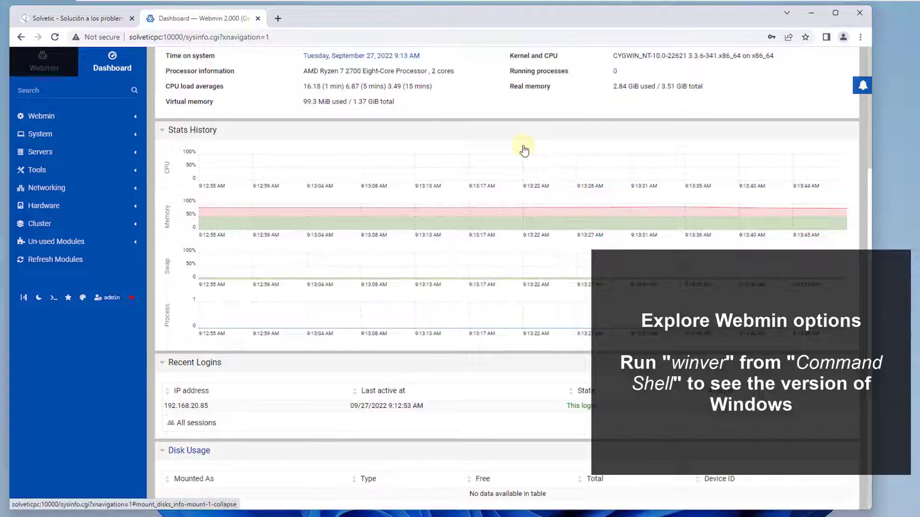
scroll(525, 150, "down", 1)
scroll(524, 150, "up", 3)
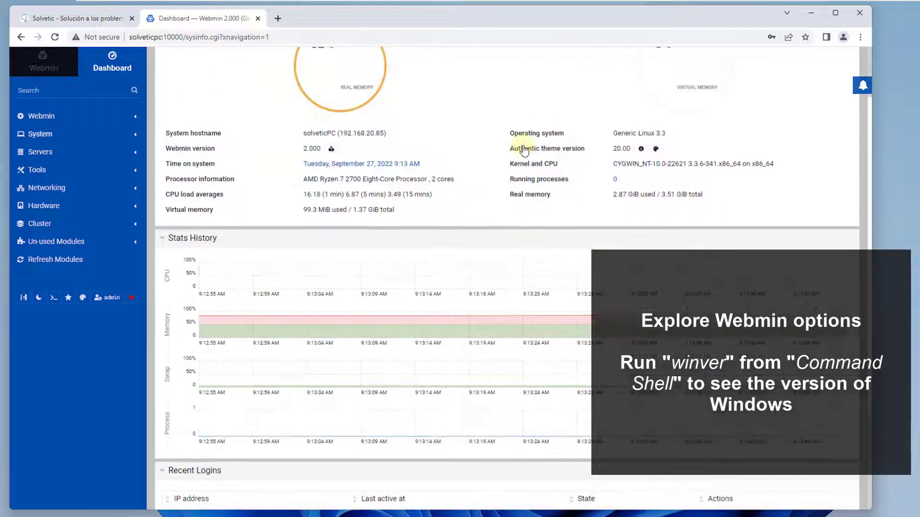
left_click(40, 134)
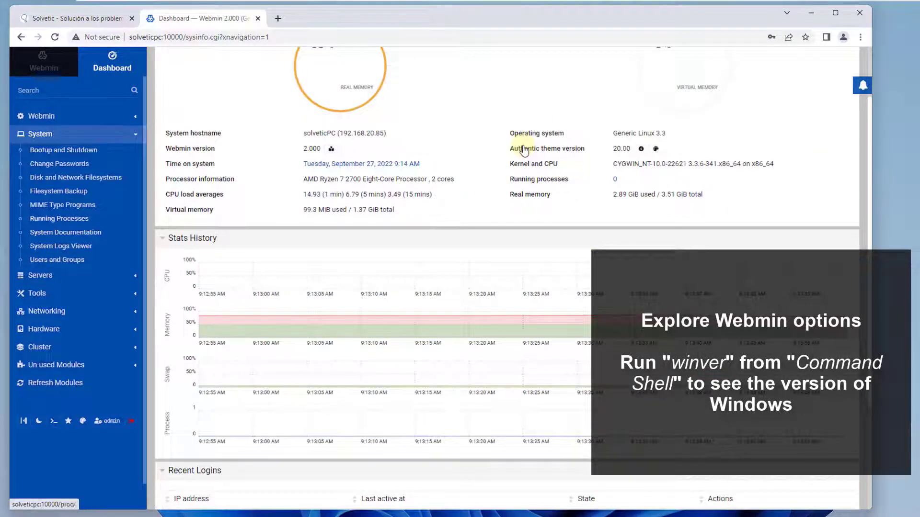
left_click(41, 134)
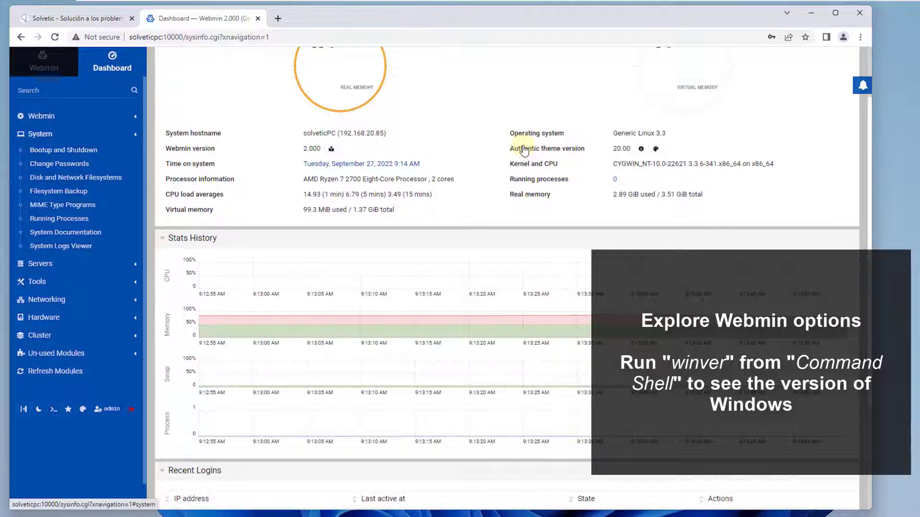
left_click(40, 152)
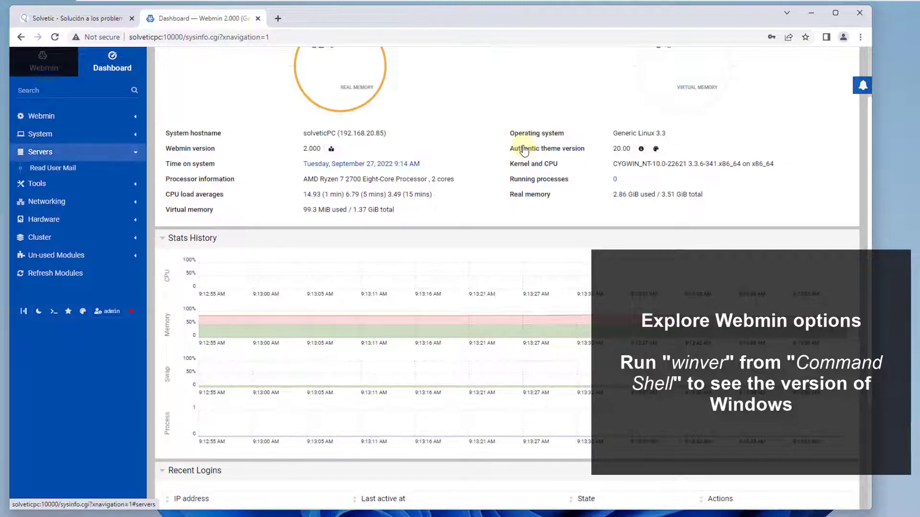
left_click(40, 152)
Run winver in Webmin's Command Shell, move the About Windows dialog clear of the module list and close it.
left_click(36, 170)
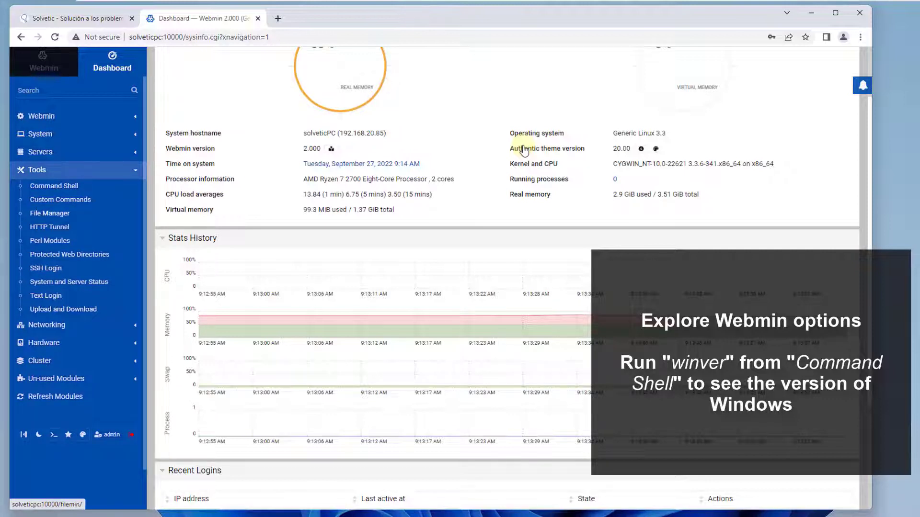
left_click(54, 186)
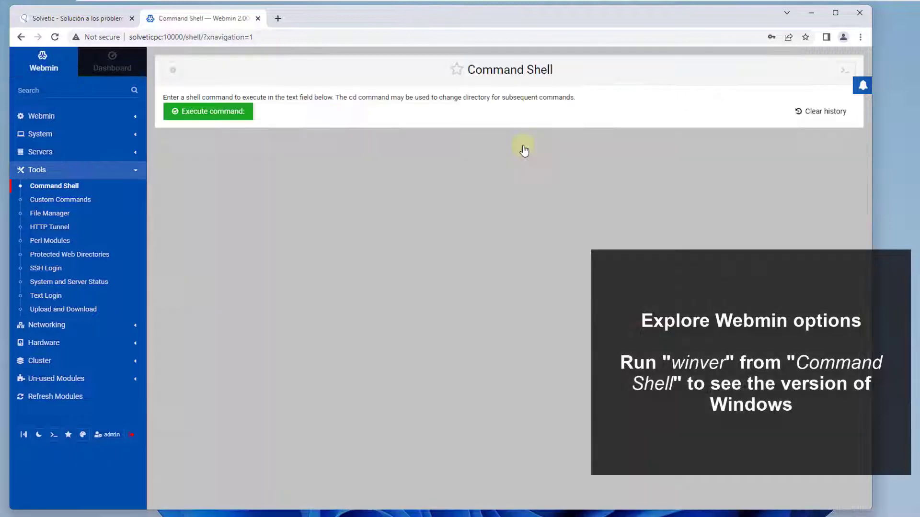
type("winv")
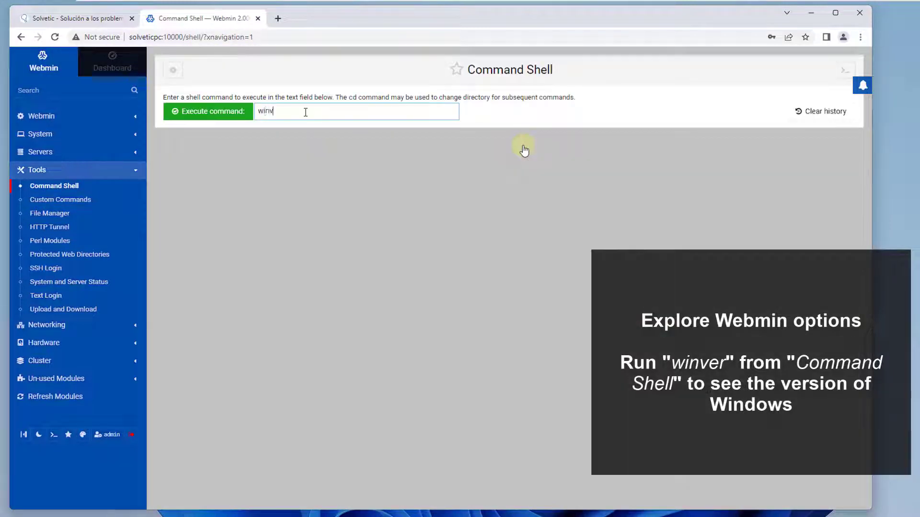
type("er")
key("Return")
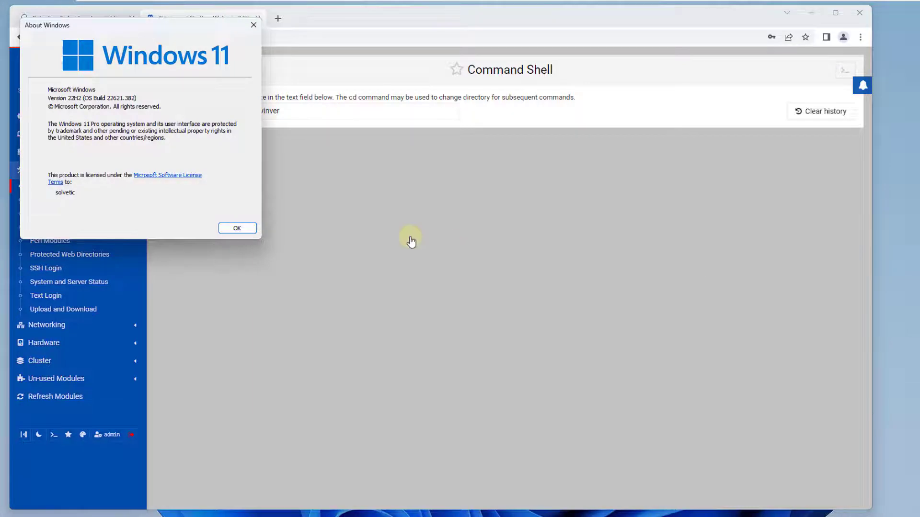
left_click_drag(160, 29, 342, 177)
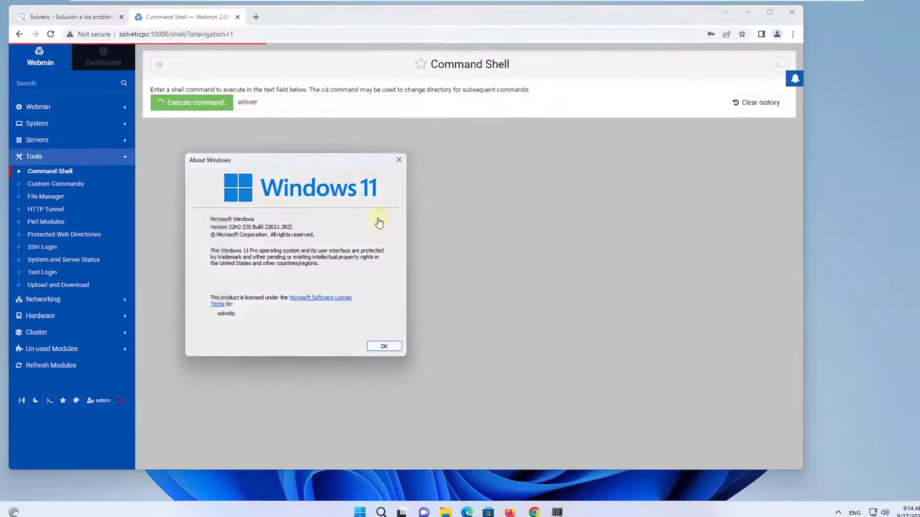
key("Return")
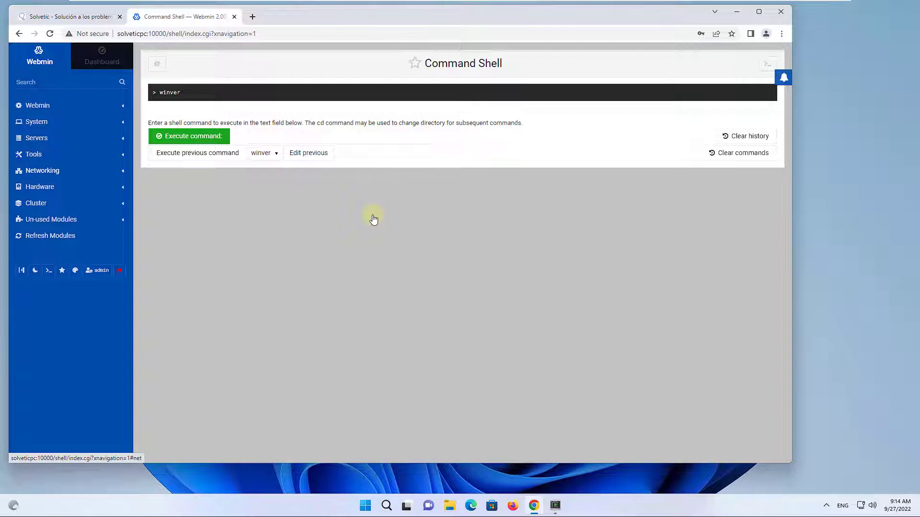
Look through the modules in the Networking and Hardware categories, and minimize the browser window.
left_click(42, 170)
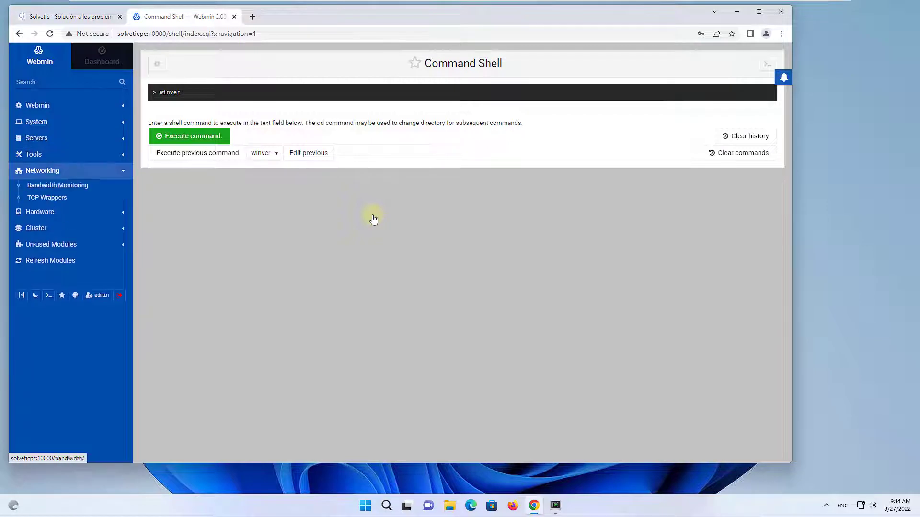
left_click(42, 170)
left_click(40, 187)
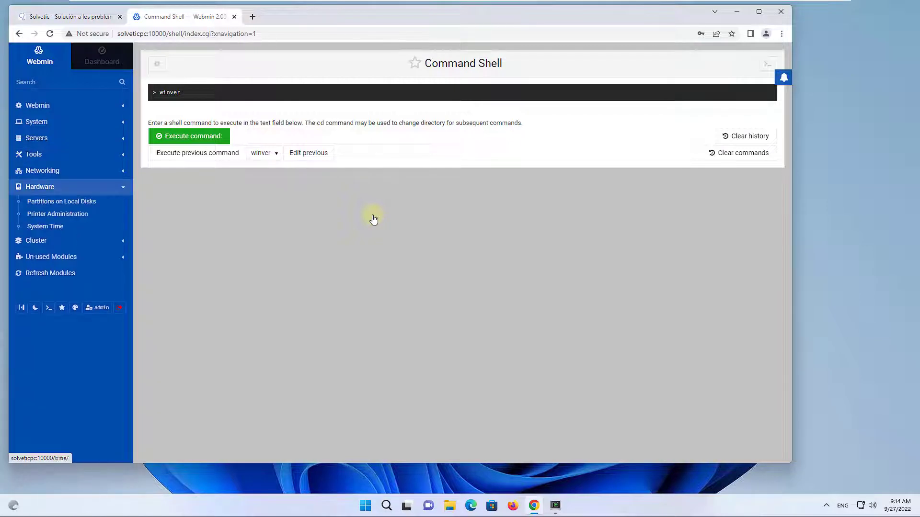
left_click(40, 187)
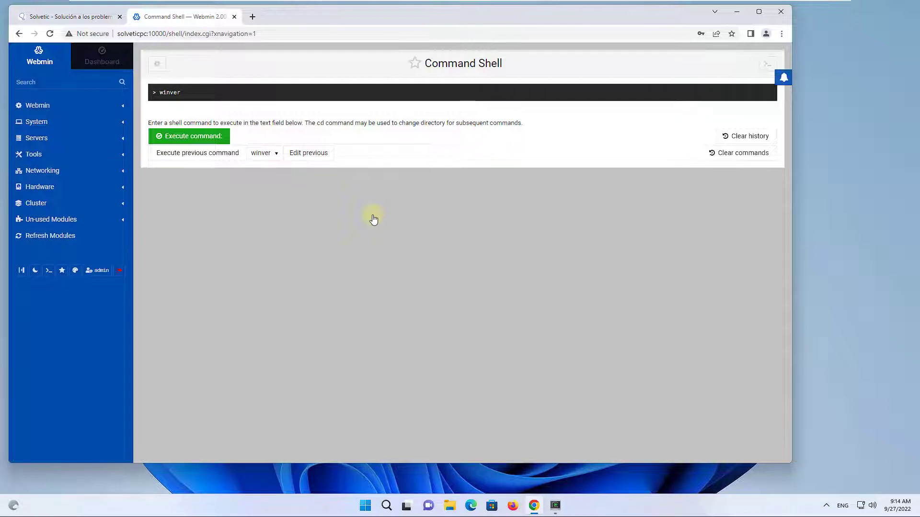
left_click(737, 12)
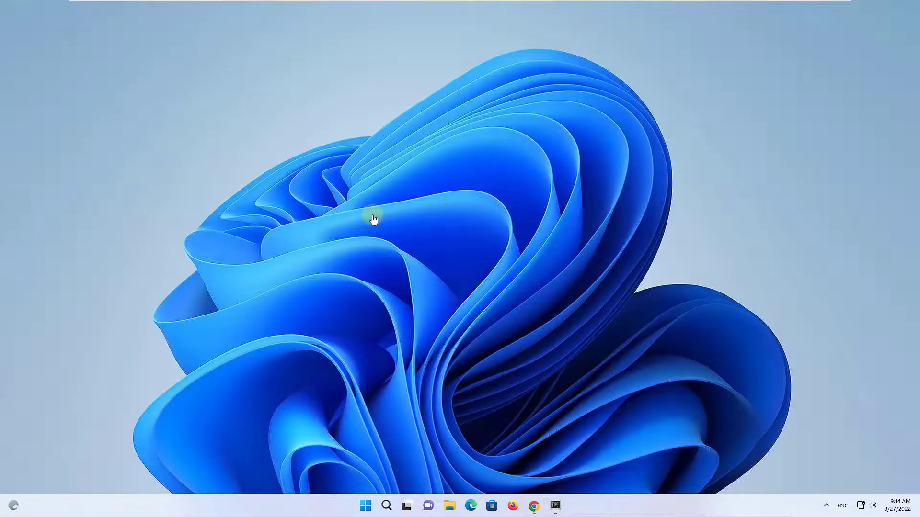